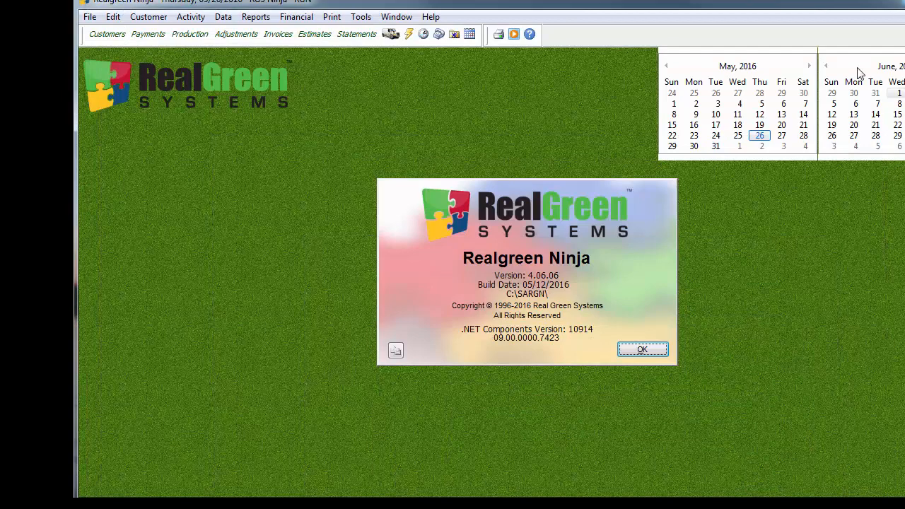
Dismiss the version splash and open the No Call List Utility from the customer utilities.
{"action": "left_click", "coordinate": [643, 351]}
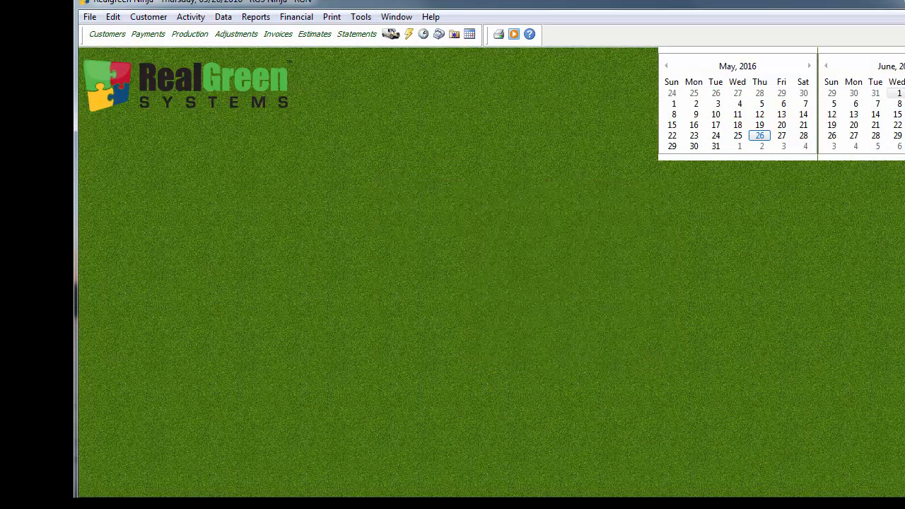
{"action": "left_click", "coordinate": [362, 18]}
{"action": "mouse_move", "coordinate": [375, 86]}
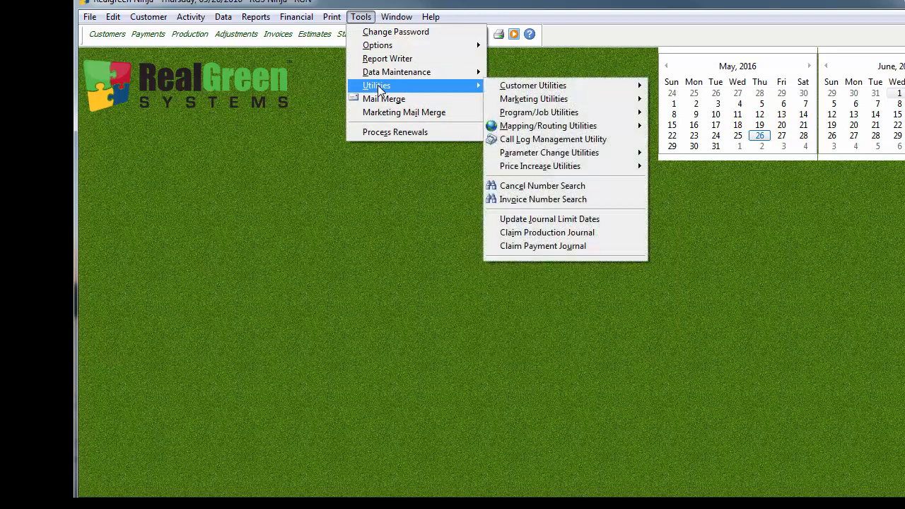
{"action": "mouse_move", "coordinate": [620, 82]}
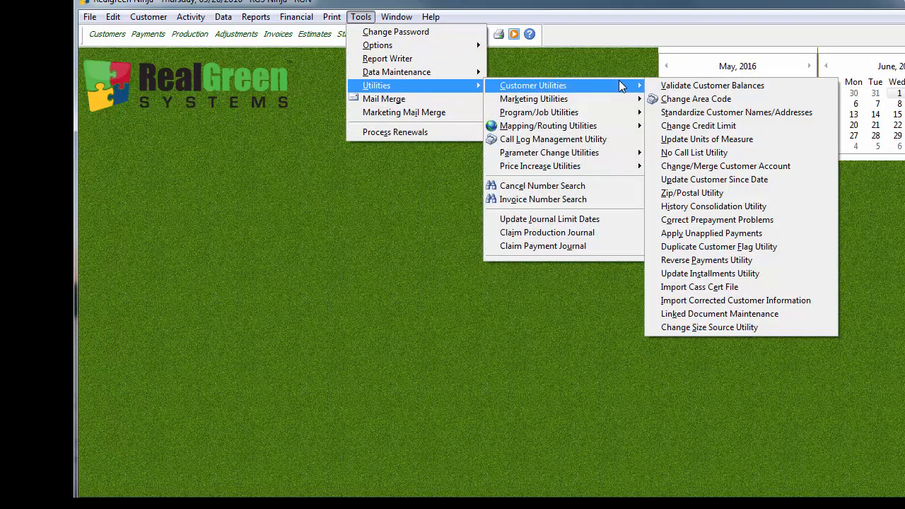
{"action": "left_click", "coordinate": [736, 153]}
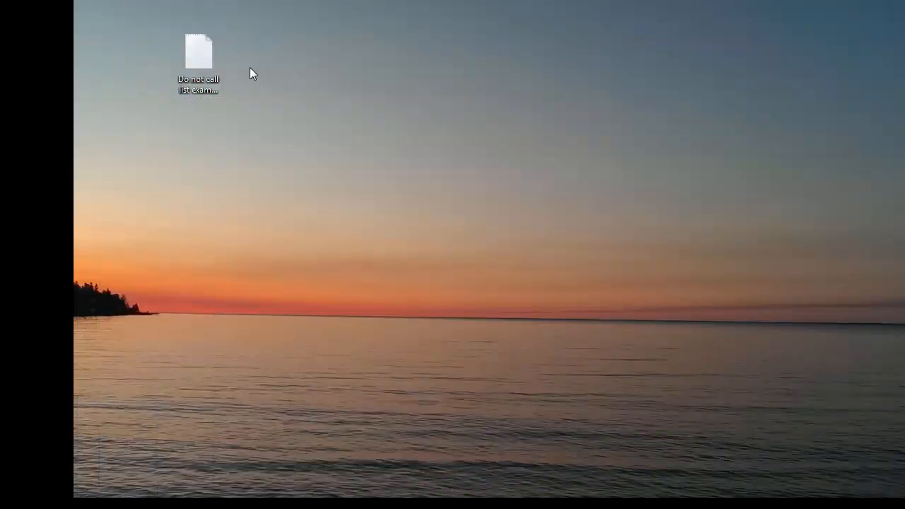
Examine the phone number layout and the .txt extension of the desktop file Do not call list example.txt.
{"action": "double_click", "coordinate": [198, 51]}
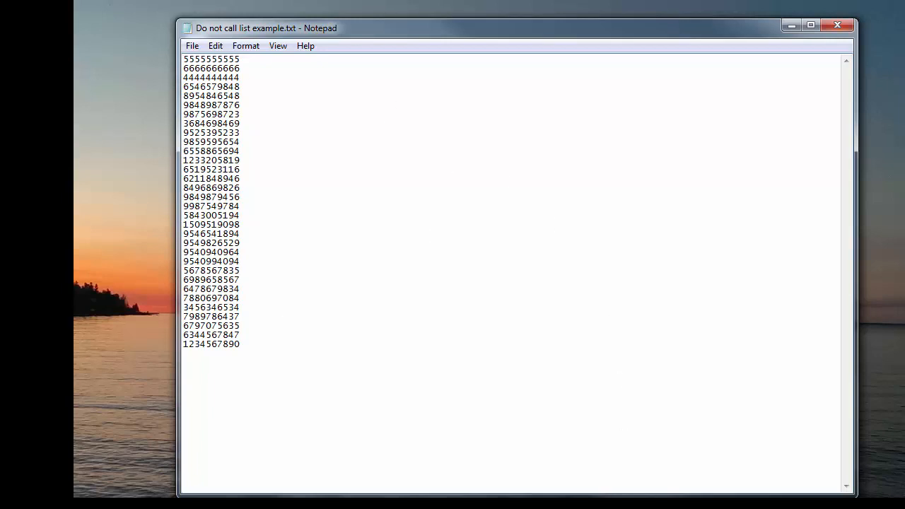
{"action": "left_click", "coordinate": [848, 28]}
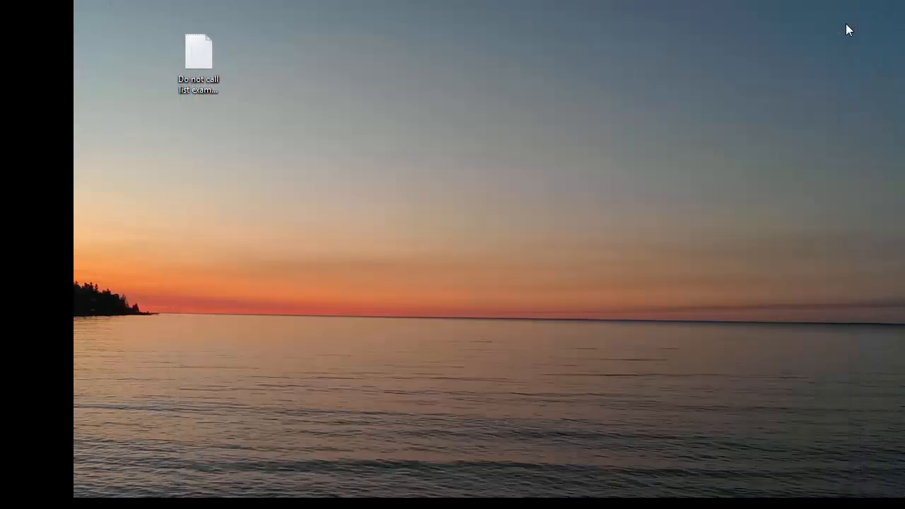
{"action": "left_click", "coordinate": [215, 98]}
{"action": "key", "text": "F2"}
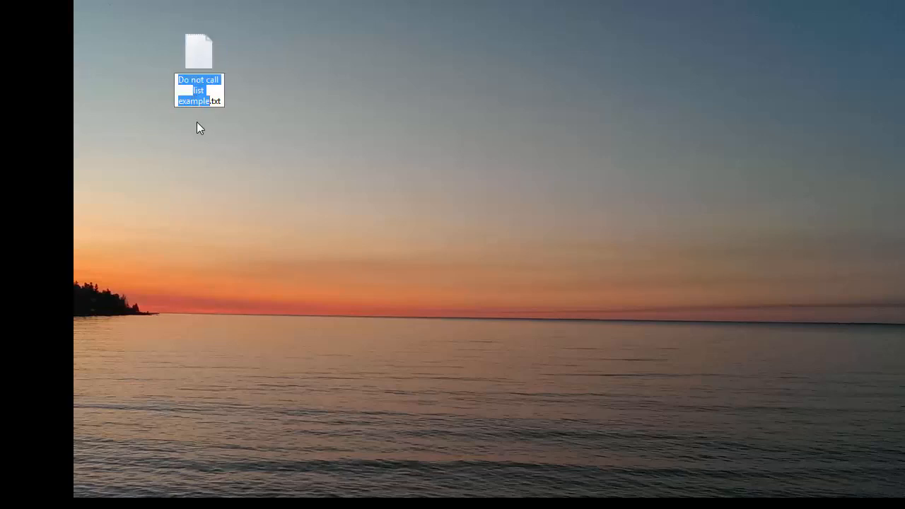
{"action": "key", "text": "Return"}
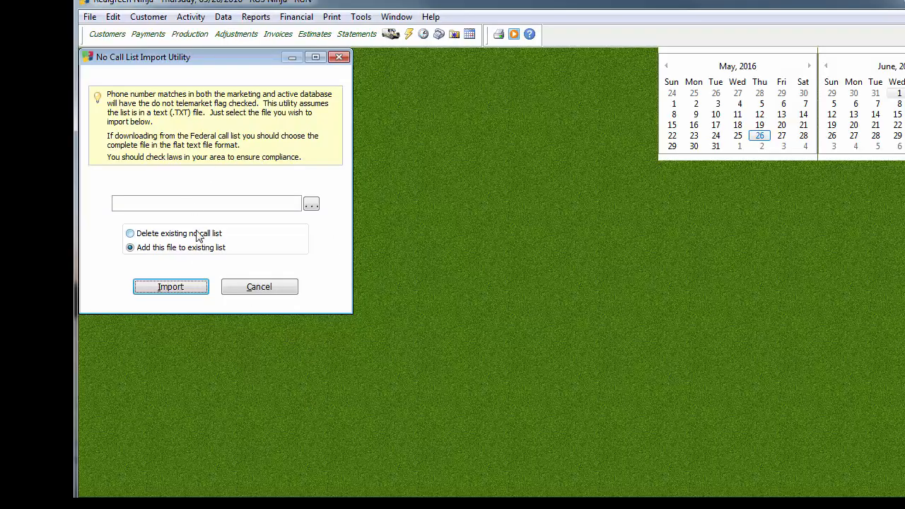
Set the import to delete the existing no call list and select Do not call list example.txt from the desktop.
{"action": "left_click", "coordinate": [198, 234]}
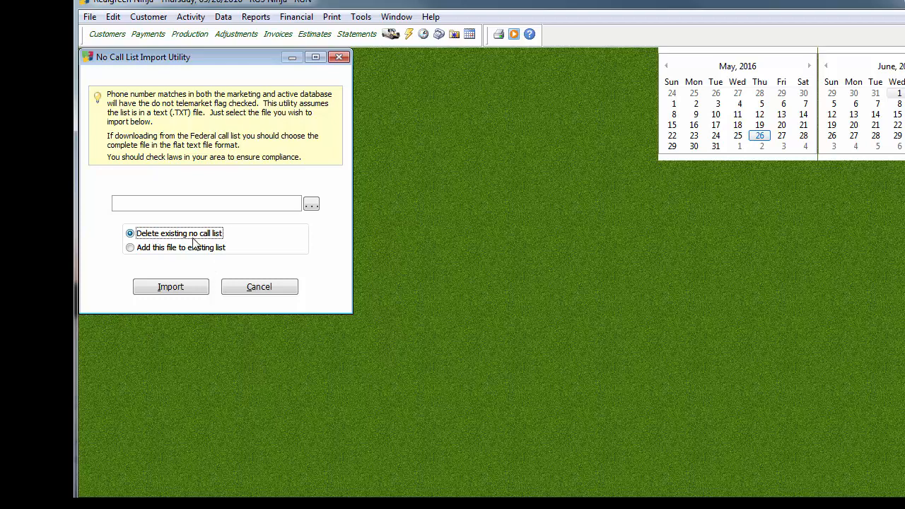
{"action": "left_click", "coordinate": [311, 206]}
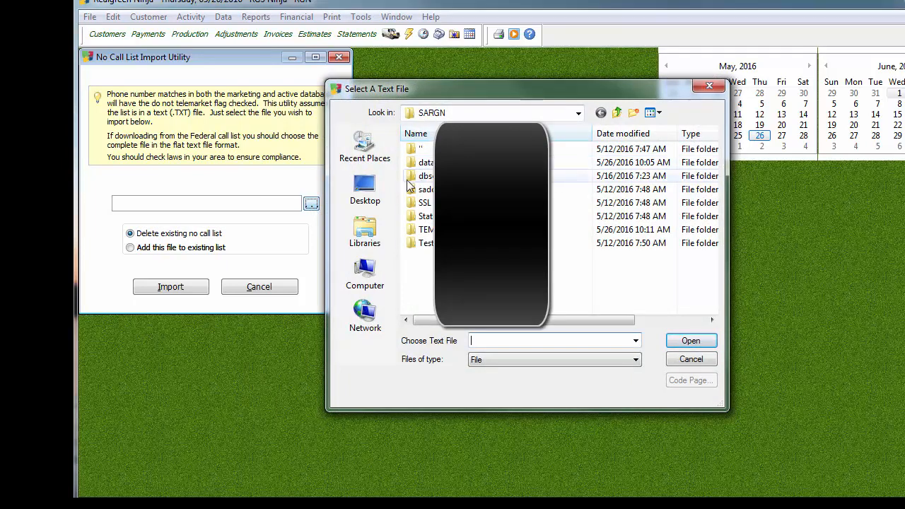
{"action": "left_click", "coordinate": [375, 191]}
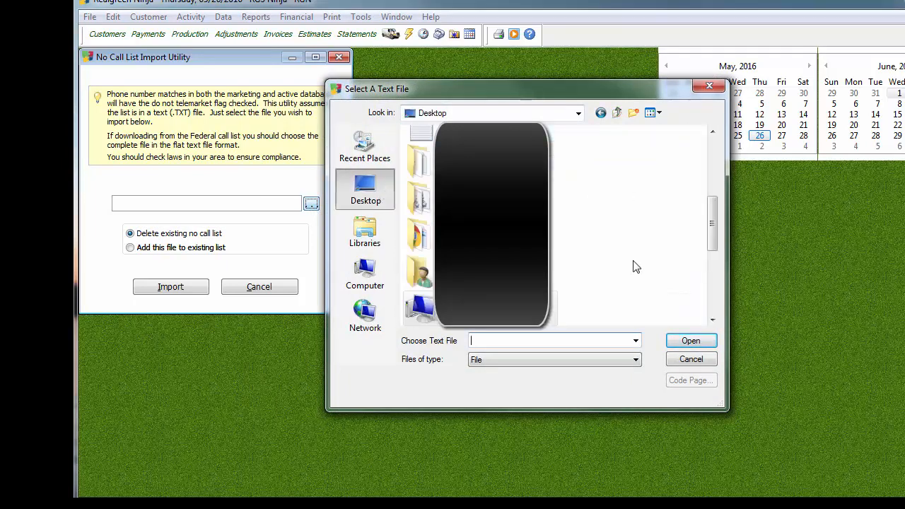
{"action": "left_click", "coordinate": [712, 320]}
{"action": "left_click", "coordinate": [713, 320]}
{"action": "left_click", "coordinate": [712, 320]}
{"action": "left_click", "coordinate": [712, 320]}
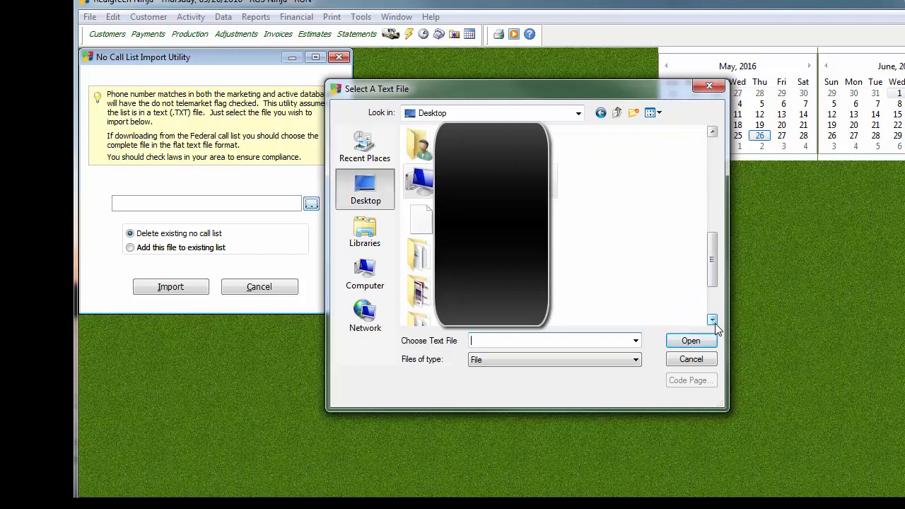
{"action": "left_click", "coordinate": [713, 320]}
{"action": "left_click", "coordinate": [712, 319]}
{"action": "left_click", "coordinate": [712, 320]}
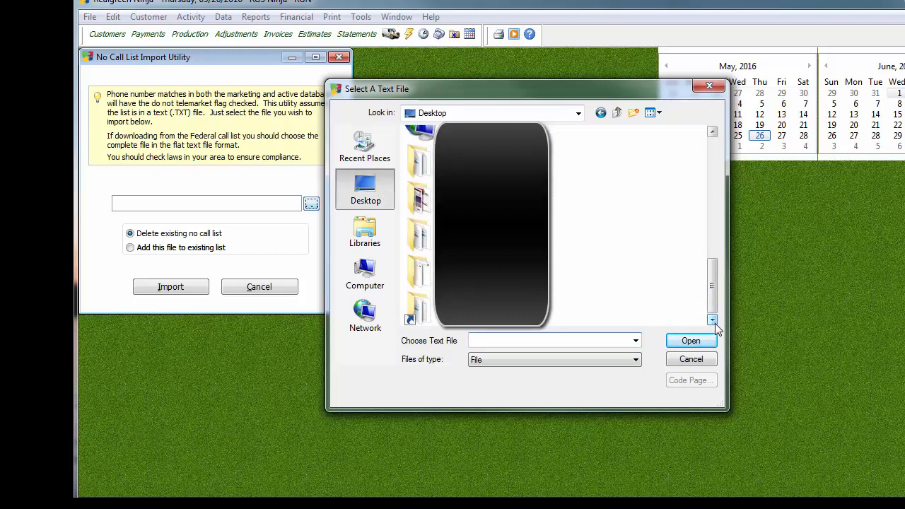
{"action": "left_click", "coordinate": [712, 133]}
{"action": "left_click", "coordinate": [713, 133]}
{"action": "left_click", "coordinate": [713, 132]}
{"action": "left_click", "coordinate": [712, 133]}
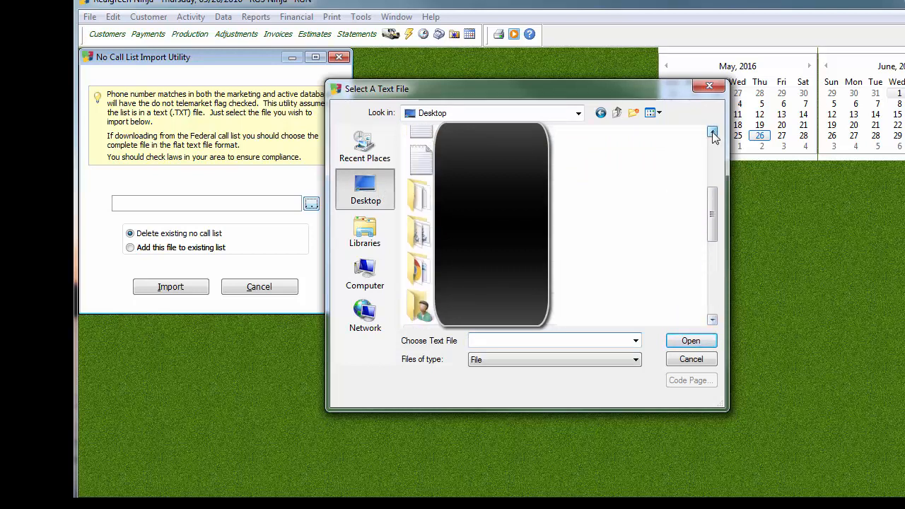
{"action": "left_click", "coordinate": [713, 133]}
{"action": "left_click", "coordinate": [712, 133]}
{"action": "left_click", "coordinate": [712, 133]}
{"action": "left_click", "coordinate": [712, 133]}
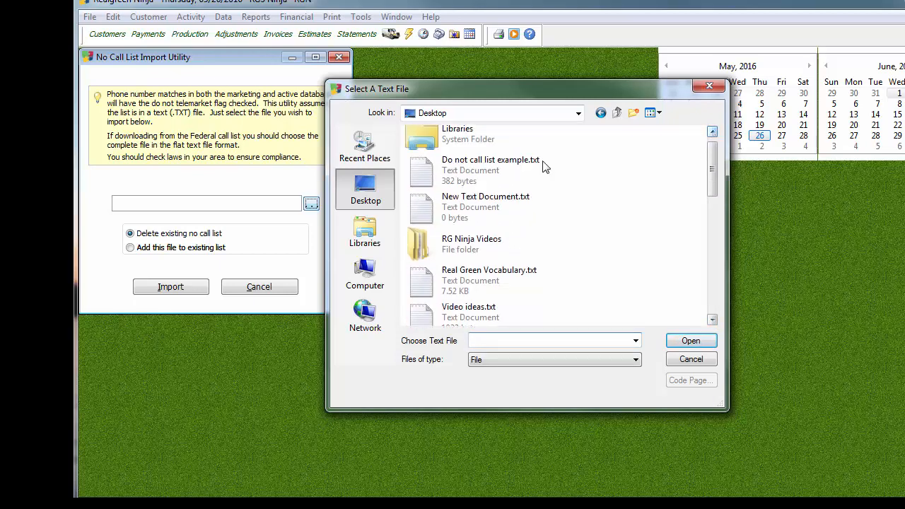
{"action": "left_click", "coordinate": [474, 176]}
{"action": "double_click", "coordinate": [474, 175]}
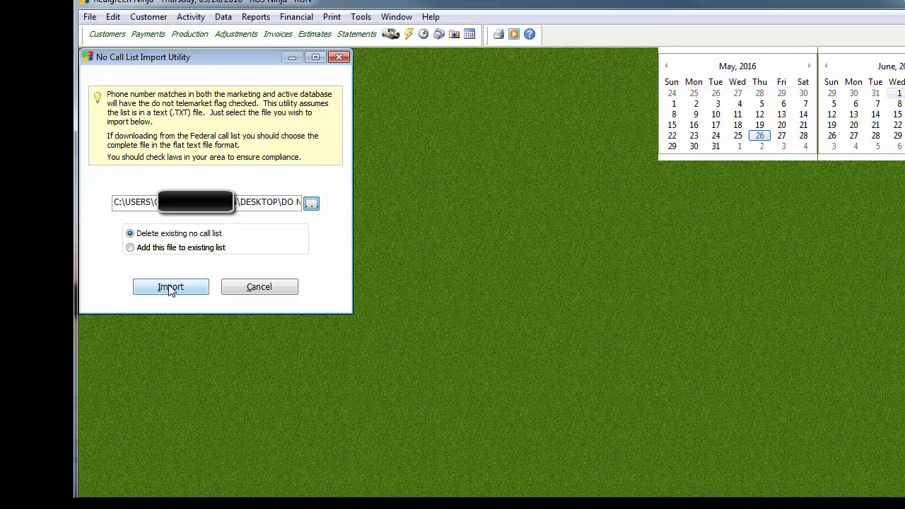
Open the most recent customer record beside the import utility and view its phone number and Don't Telemarket options.
{"action": "left_click", "coordinate": [90, 17]}
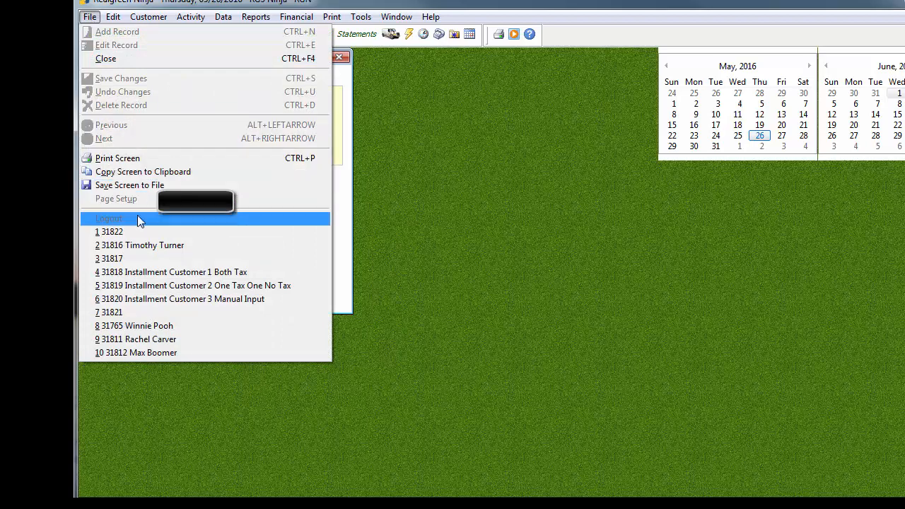
{"action": "left_click", "coordinate": [110, 232]}
{"action": "left_click_drag", "start_coordinate": [594, 60], "coordinate": [769, 57]}
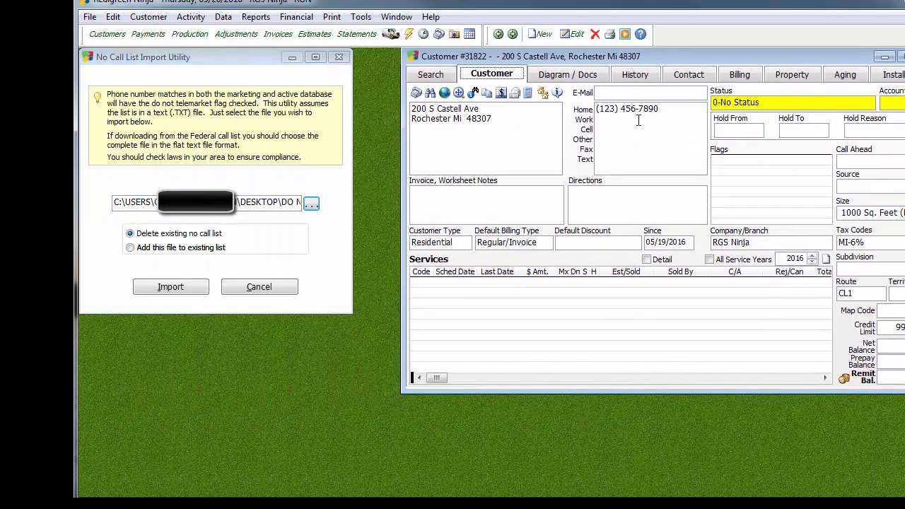
{"action": "left_click", "coordinate": [713, 74]}
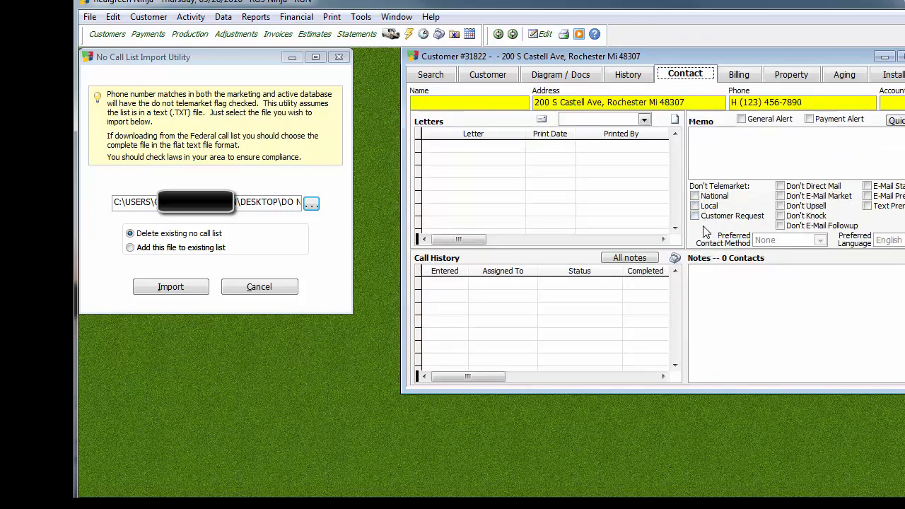
Import the selected no call list file and recheck the customer's Don't Telemarket options.
{"action": "left_click", "coordinate": [185, 291]}
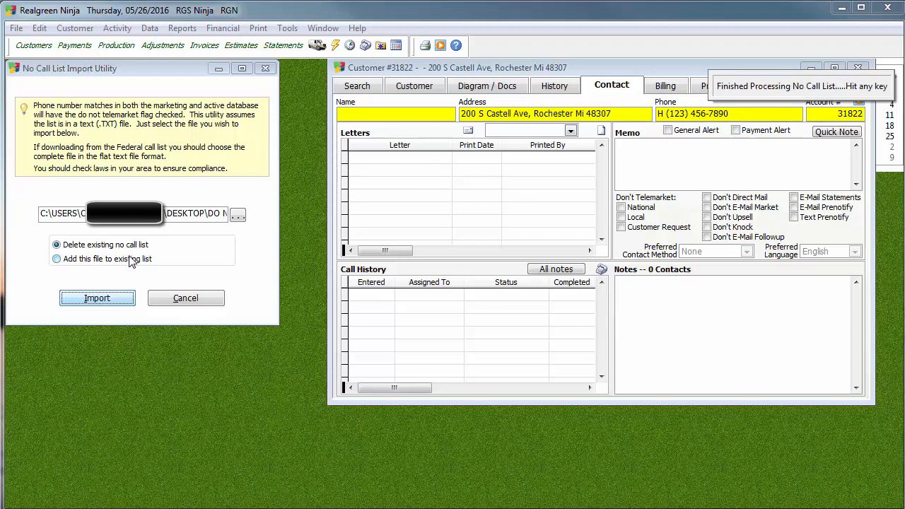
{"action": "left_click", "coordinate": [829, 92]}
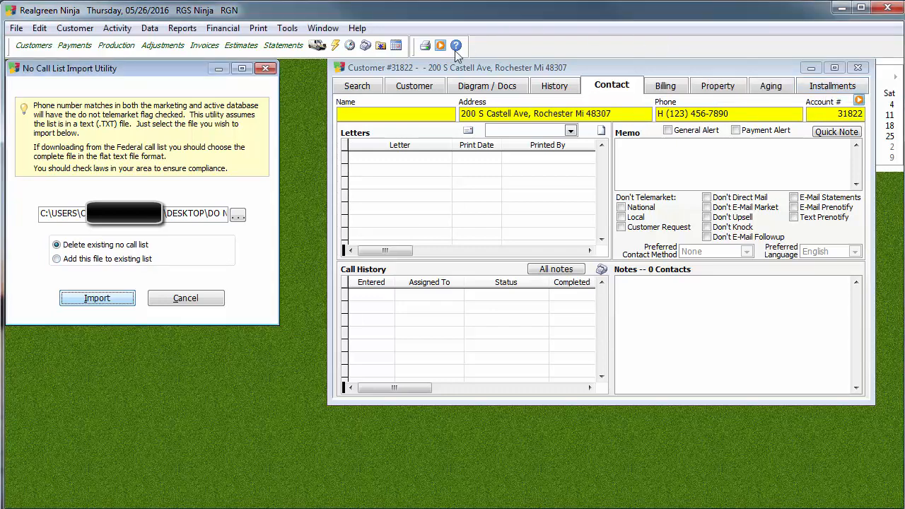
{"action": "left_click", "coordinate": [433, 86]}
{"action": "left_click", "coordinate": [614, 88]}
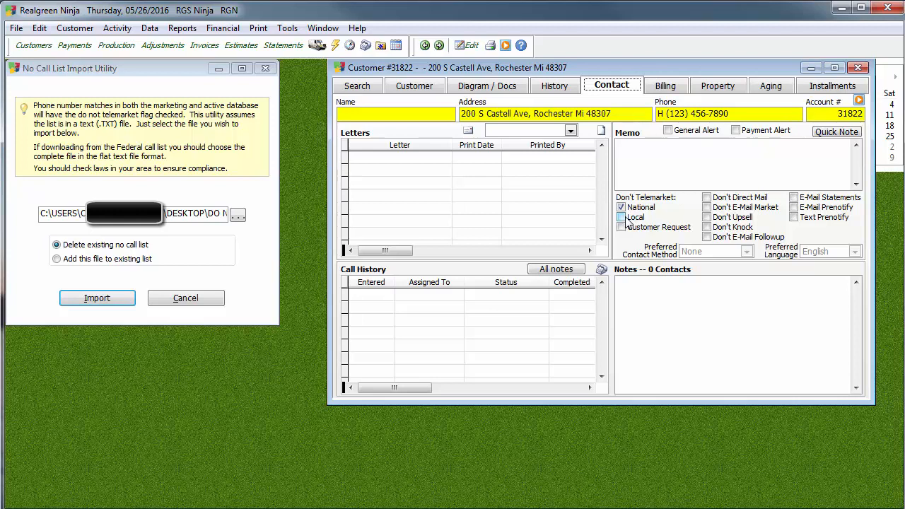
Close the import utility and customer record, and open the with/without criteria of the Customer List by Program/Job report.
{"action": "left_click", "coordinate": [265, 68]}
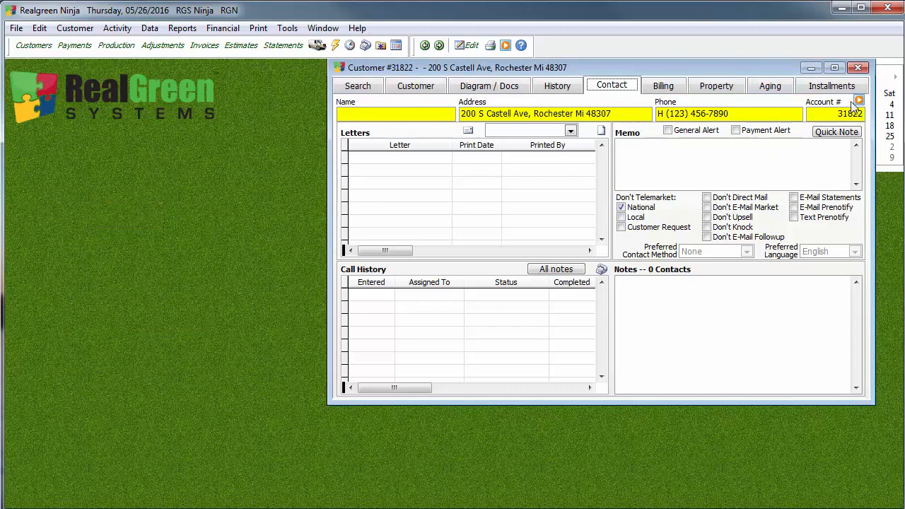
{"action": "left_click", "coordinate": [858, 67]}
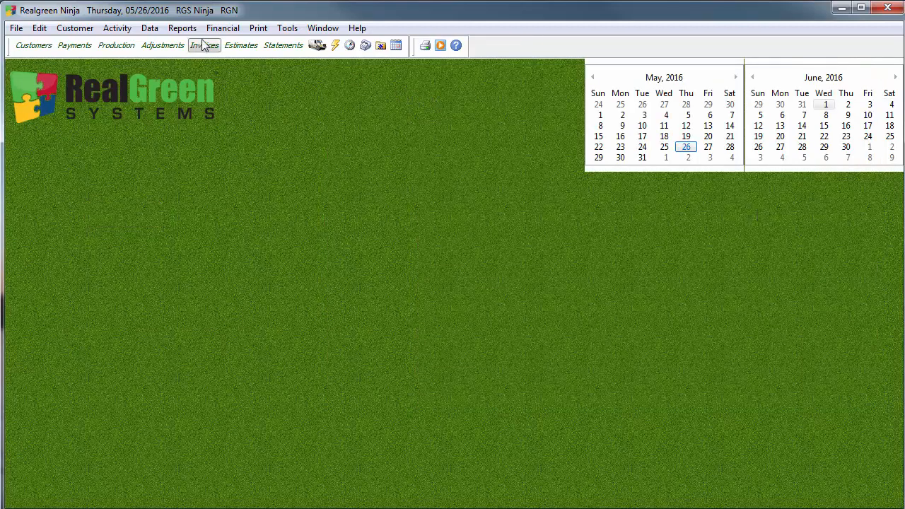
{"action": "left_click", "coordinate": [182, 28]}
{"action": "mouse_move", "coordinate": [221, 98]}
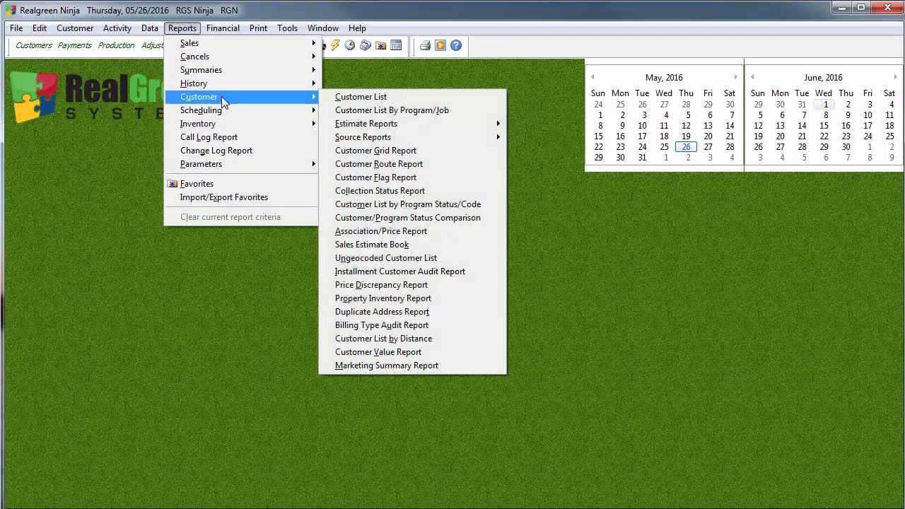
{"action": "left_click", "coordinate": [399, 110]}
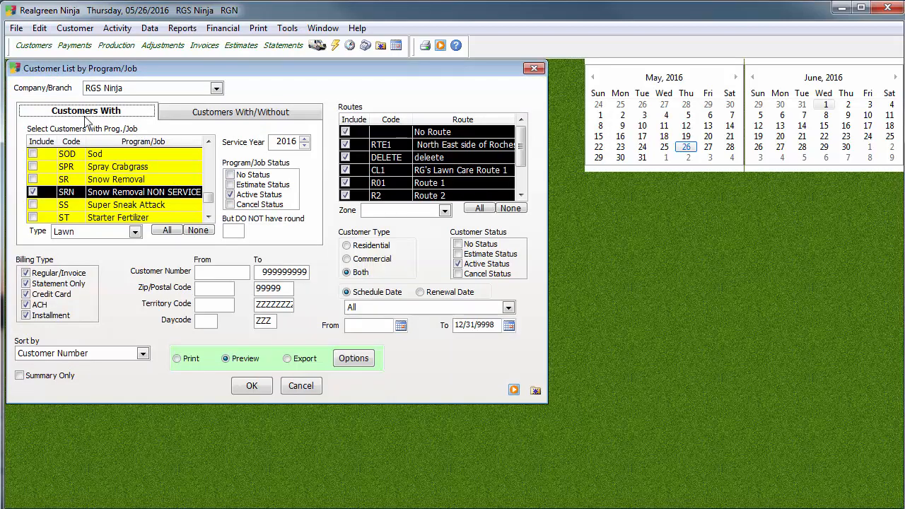
{"action": "left_click", "coordinate": [213, 117]}
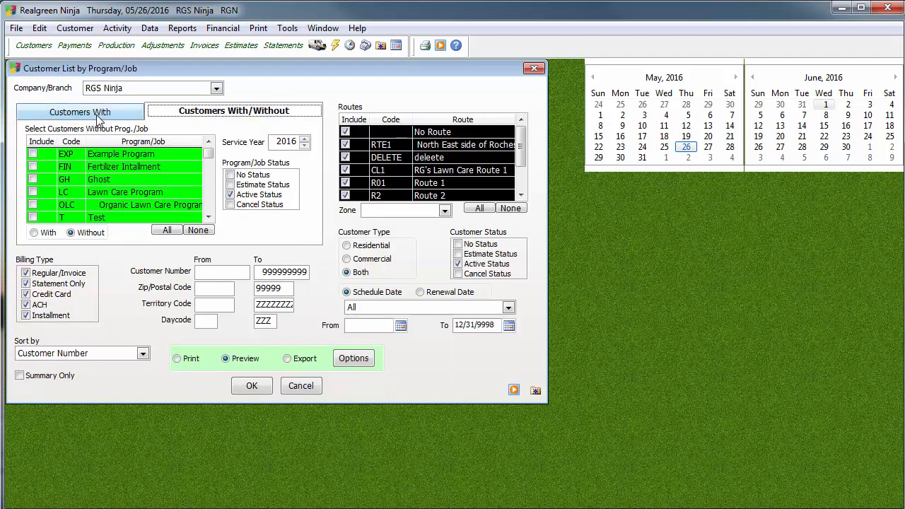
Try the Telemarket not Allowed and Telemarket Allowed filters in the report's contact preferences, and cancel the report options.
{"action": "left_click", "coordinate": [353, 359]}
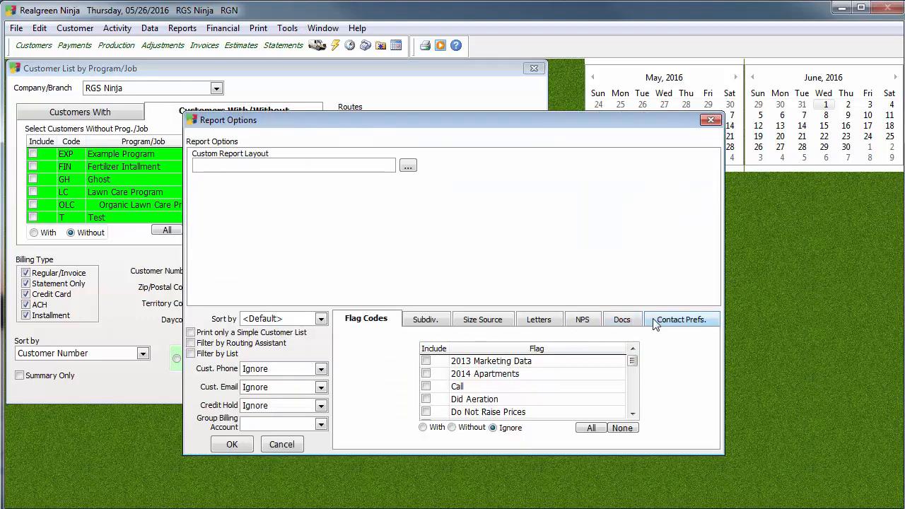
{"action": "left_click", "coordinate": [655, 323]}
{"action": "left_click", "coordinate": [377, 349]}
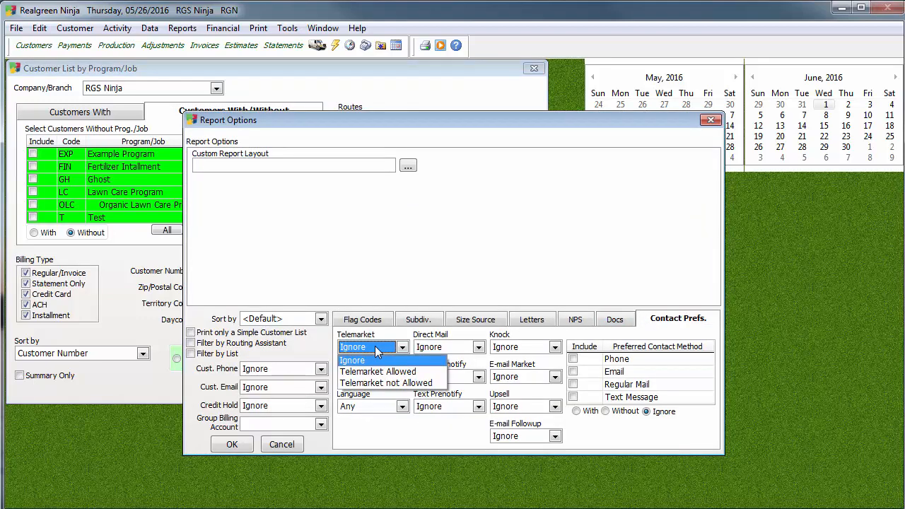
{"action": "left_click", "coordinate": [379, 383]}
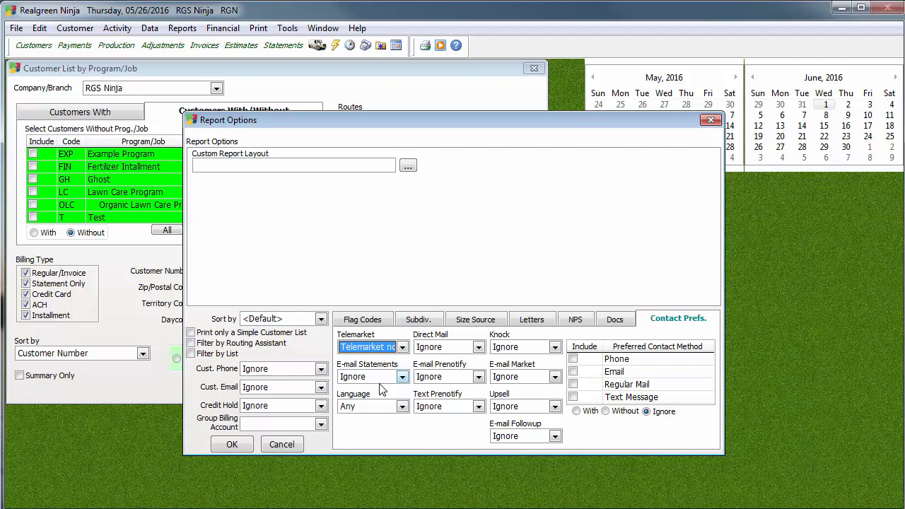
{"action": "left_click", "coordinate": [382, 348]}
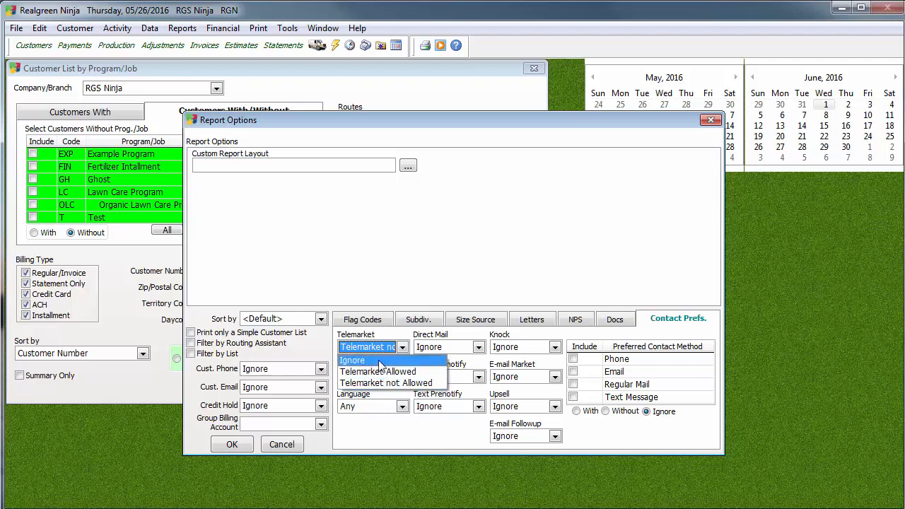
{"action": "left_click", "coordinate": [381, 372]}
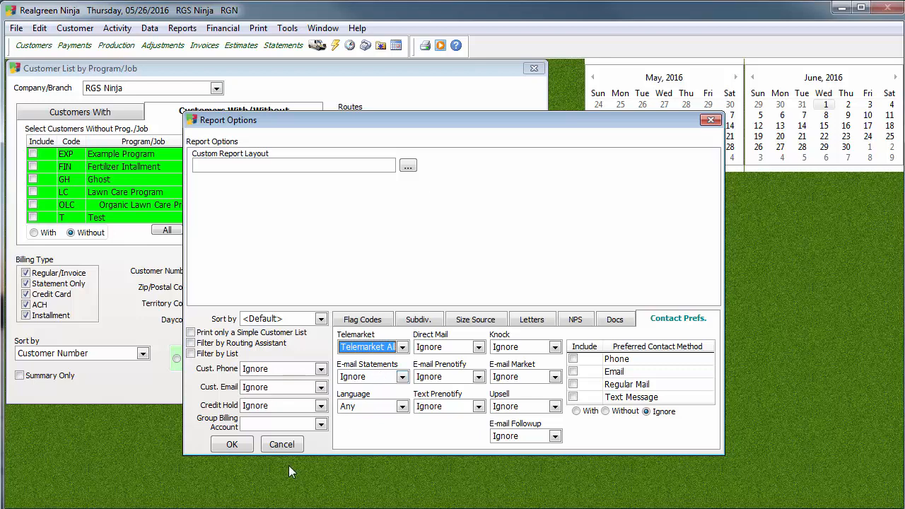
{"action": "left_click", "coordinate": [296, 444]}
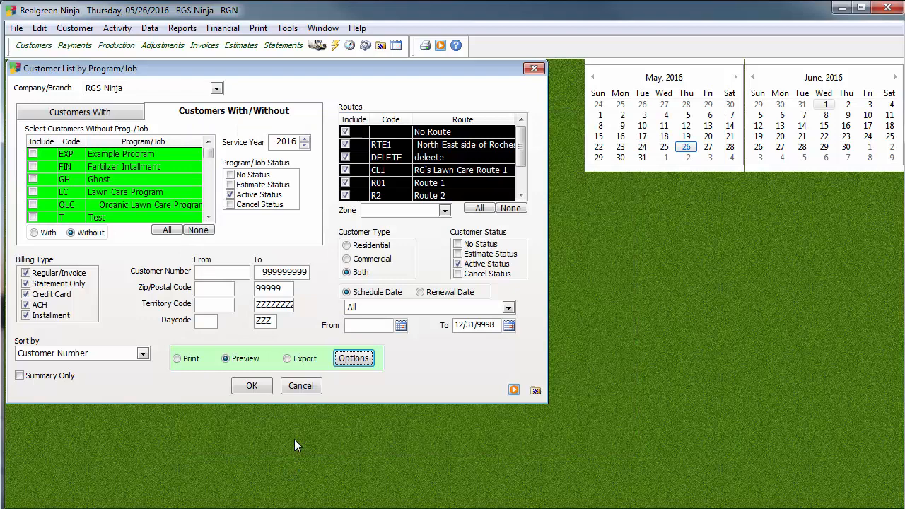